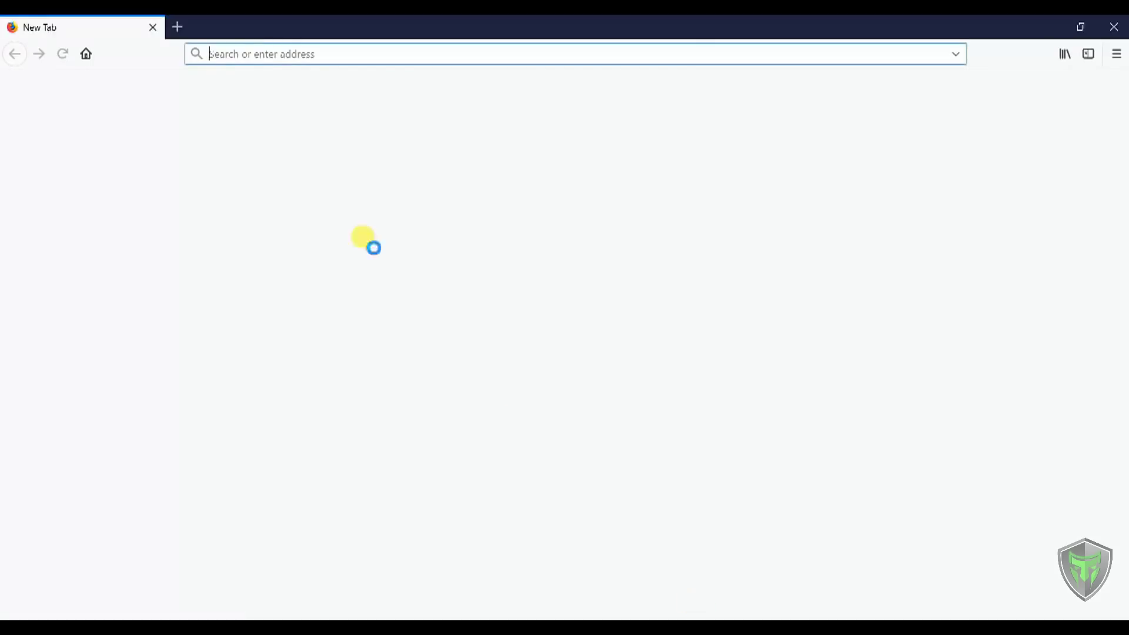
Step: Load whatismyip.host to see the real IP, then open a blank second tab
{"action": "type", "text": "http://whatismyip.host/"}
{"action": "key", "text": "Return"}
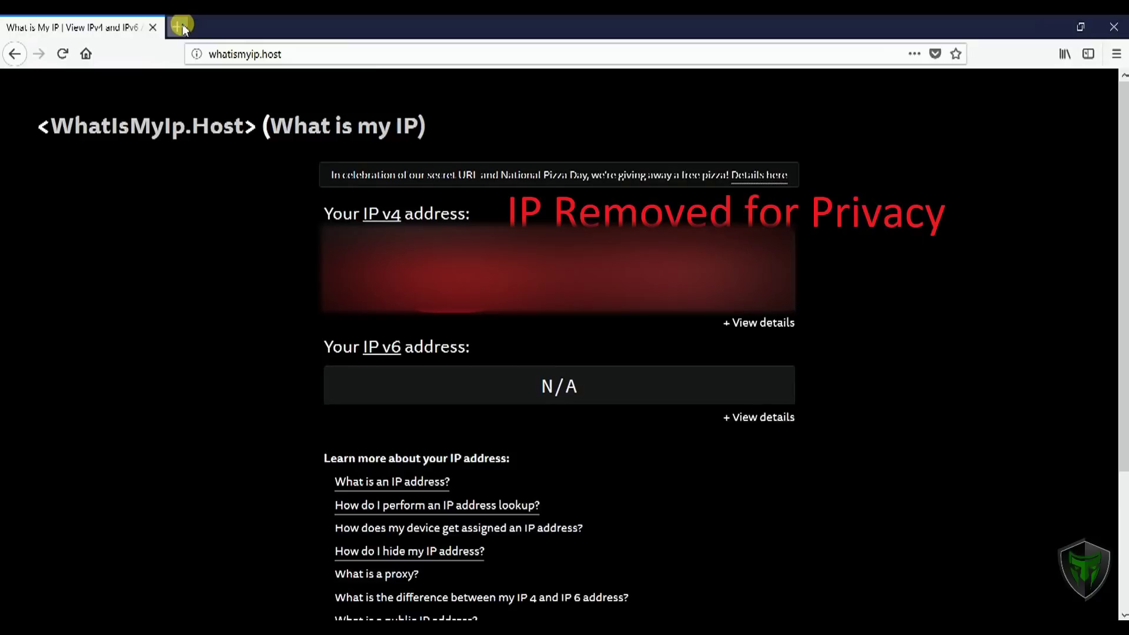
{"action": "left_click", "coordinate": [181, 25]}
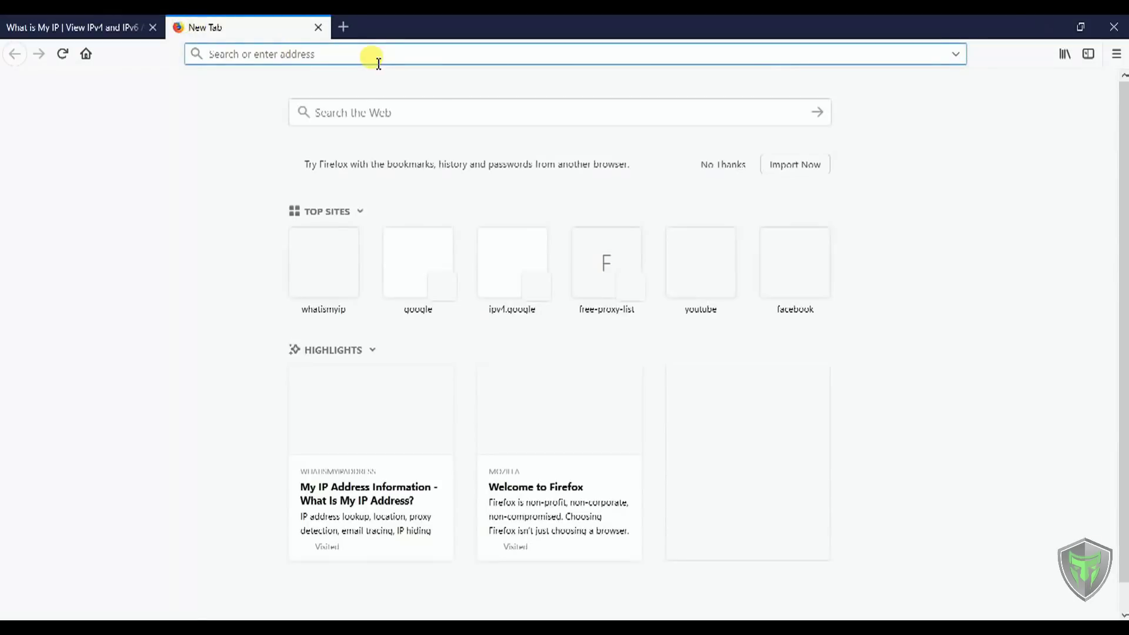
Step: Search Google for 'free proxy ip and port'
{"action": "type", "text": "free proxy"}
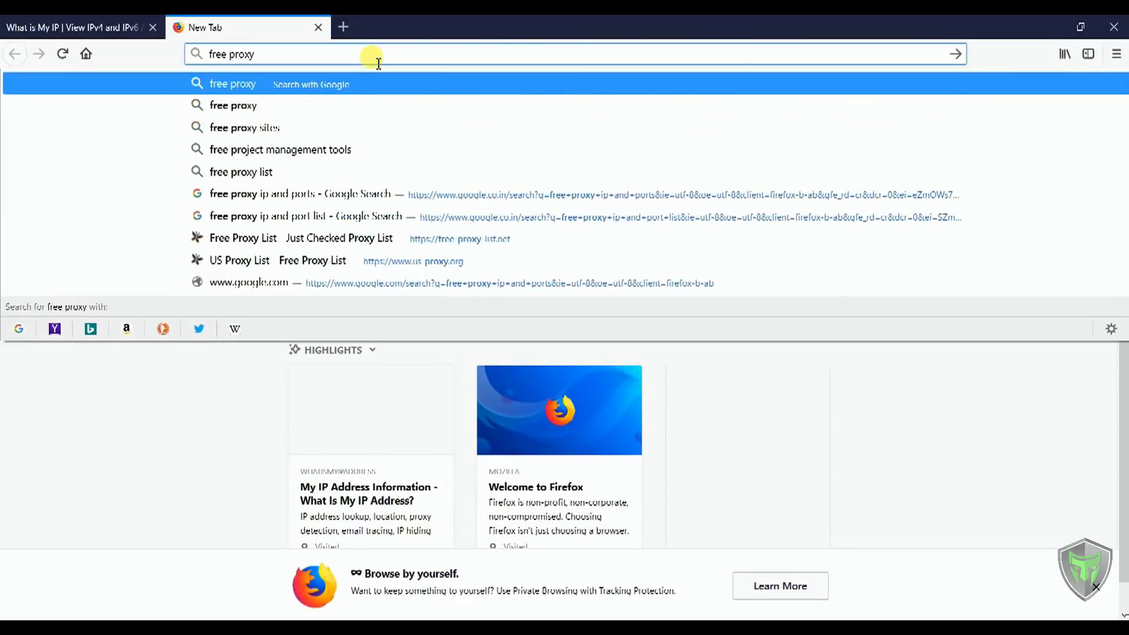
{"action": "type", "text": " ip and port"}
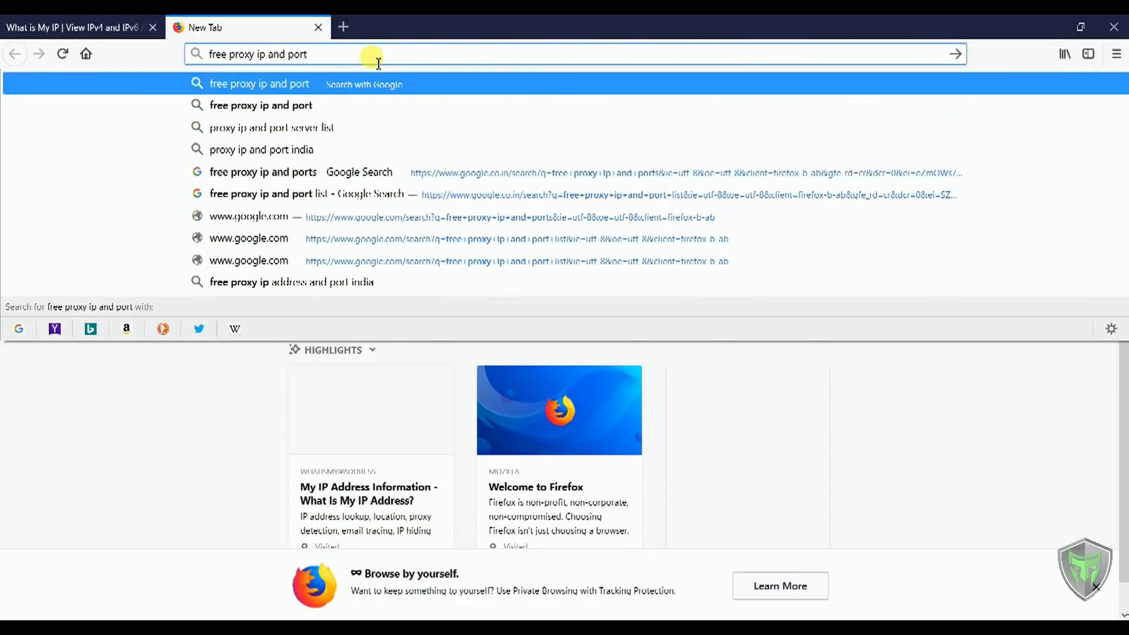
{"action": "key", "text": "Return"}
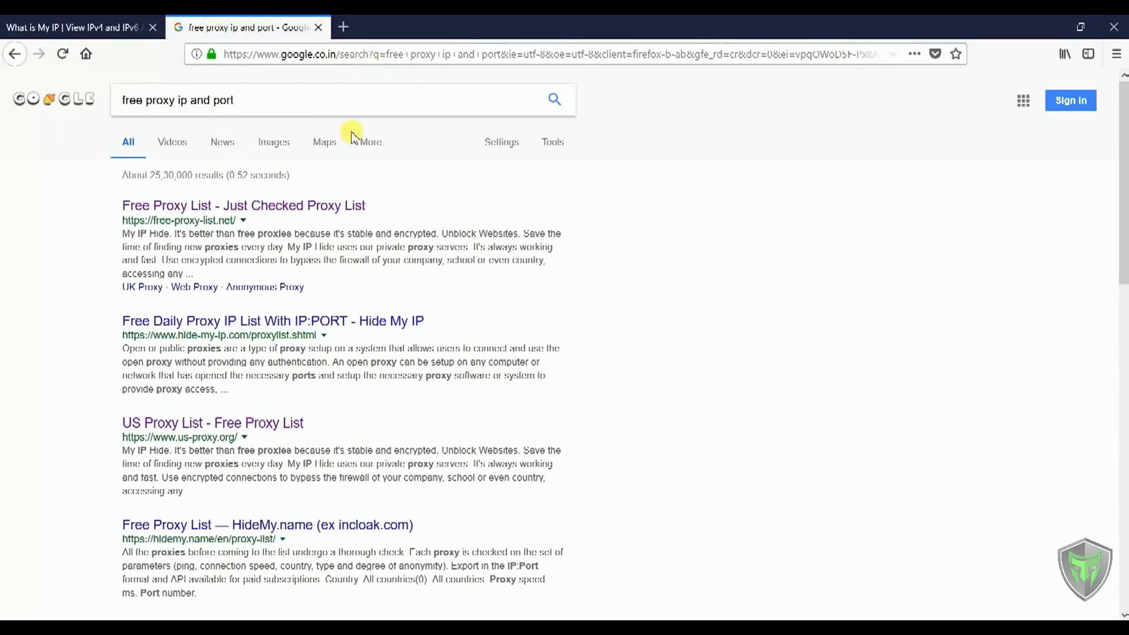
Step: Open free-proxy-list.net and select the first proxy's IP, 47.52.222.165, in the table
{"action": "left_click", "coordinate": [278, 209]}
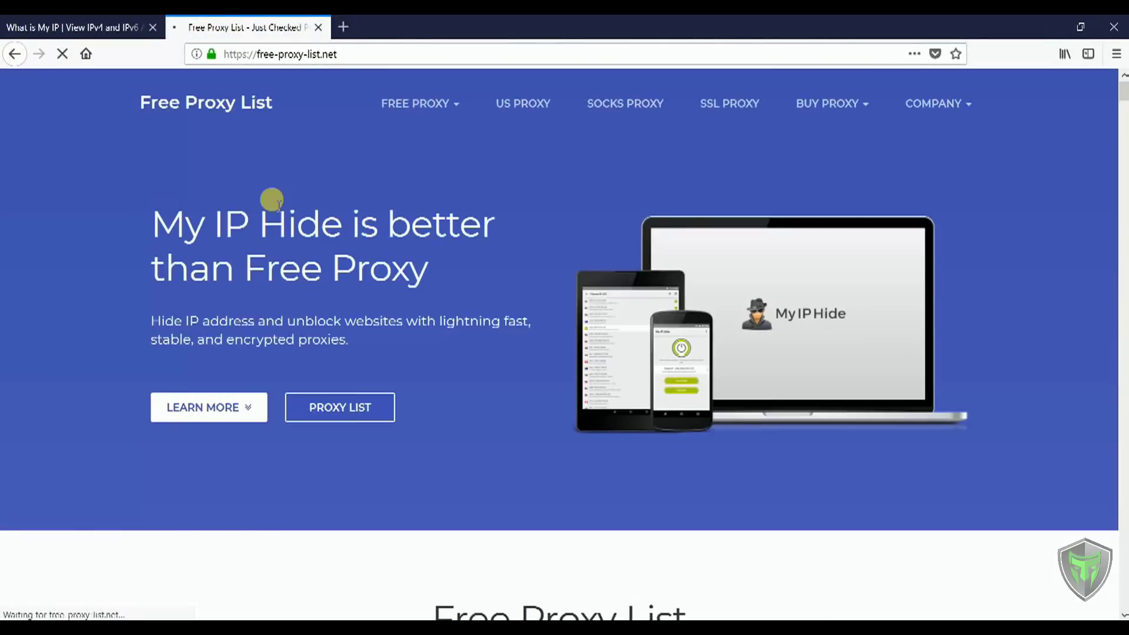
{"action": "left_click", "coordinate": [362, 421]}
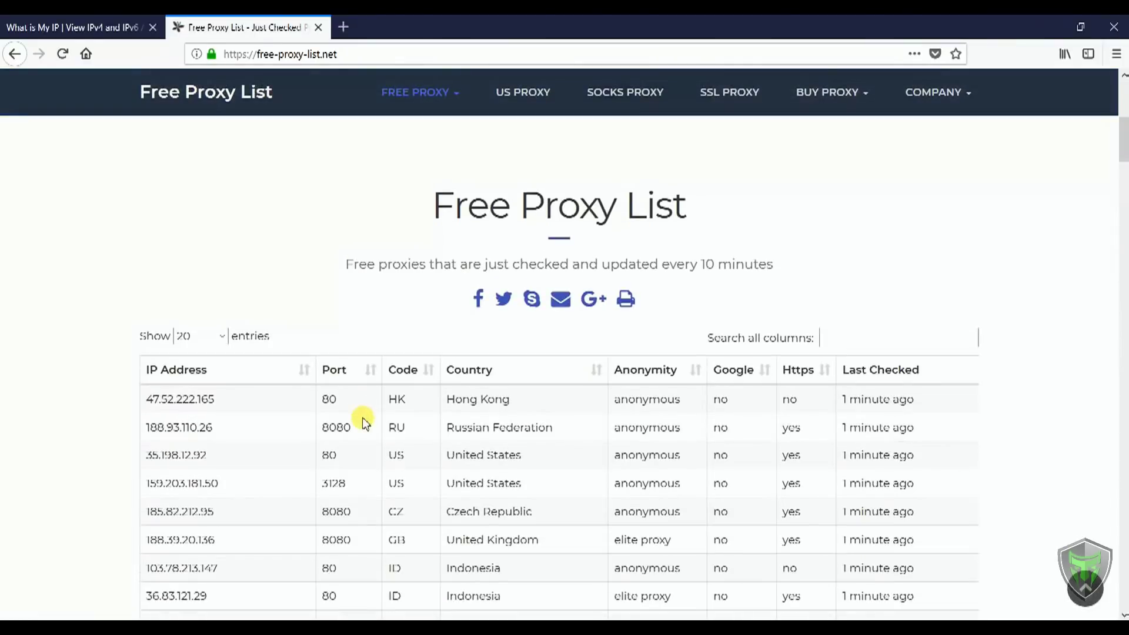
{"action": "left_click_drag", "start_coordinate": [222, 400], "coordinate": [147, 398]}
{"action": "key", "text": "ctrl+c"}
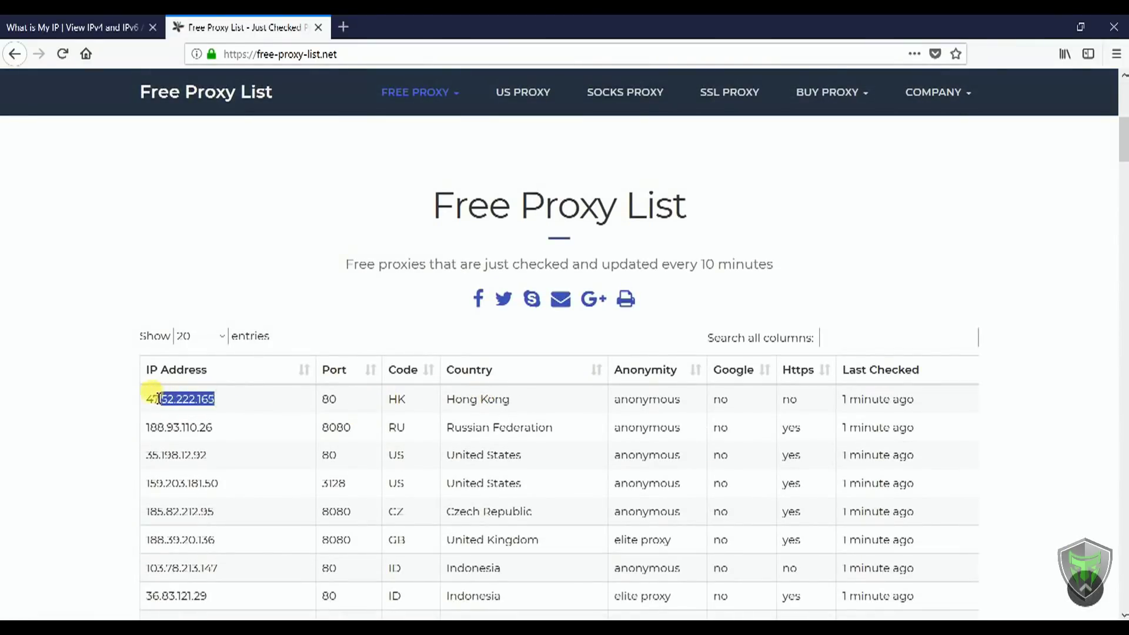
Step: Find Firefox's network proxy settings by searching 'proxy' in Options
{"action": "left_click", "coordinate": [1117, 54]}
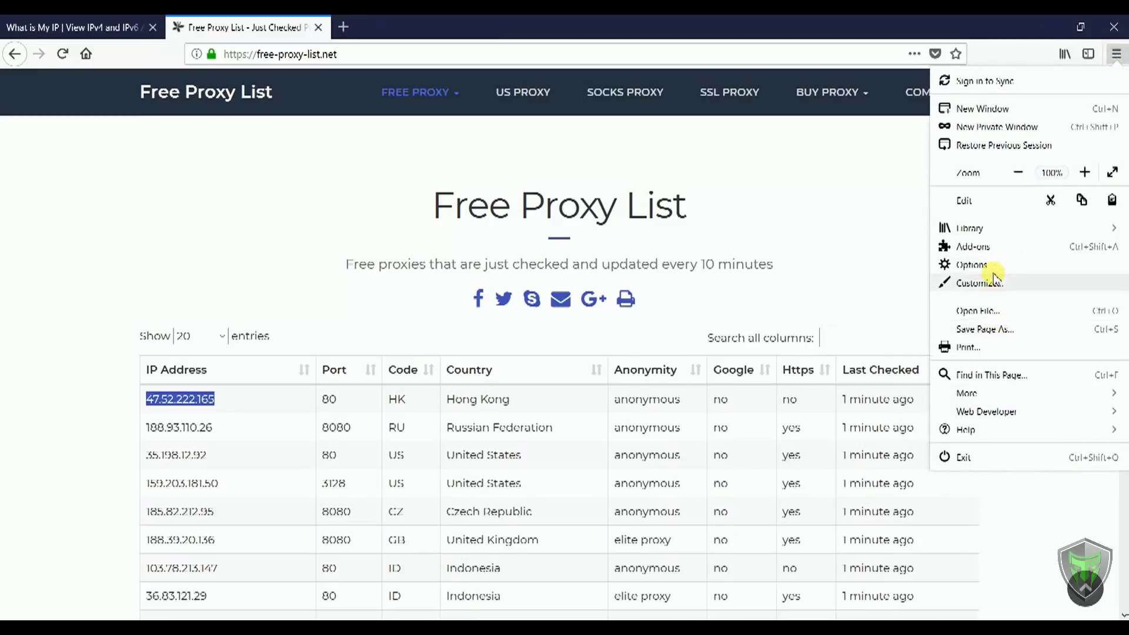
{"action": "left_click", "coordinate": [991, 266]}
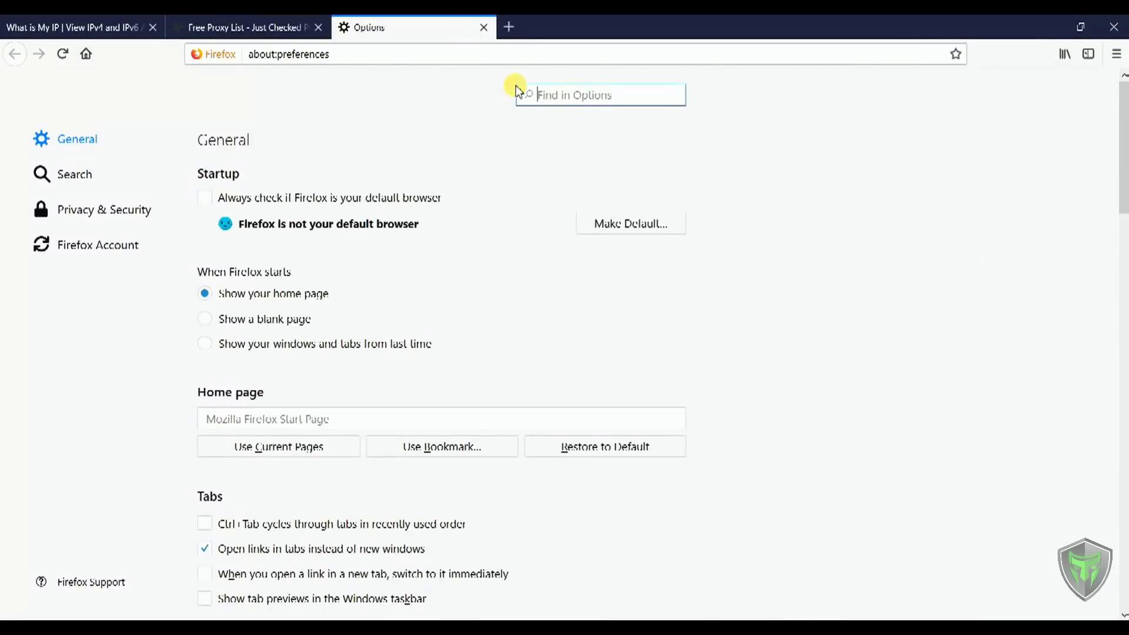
{"action": "type", "text": "proxy"}
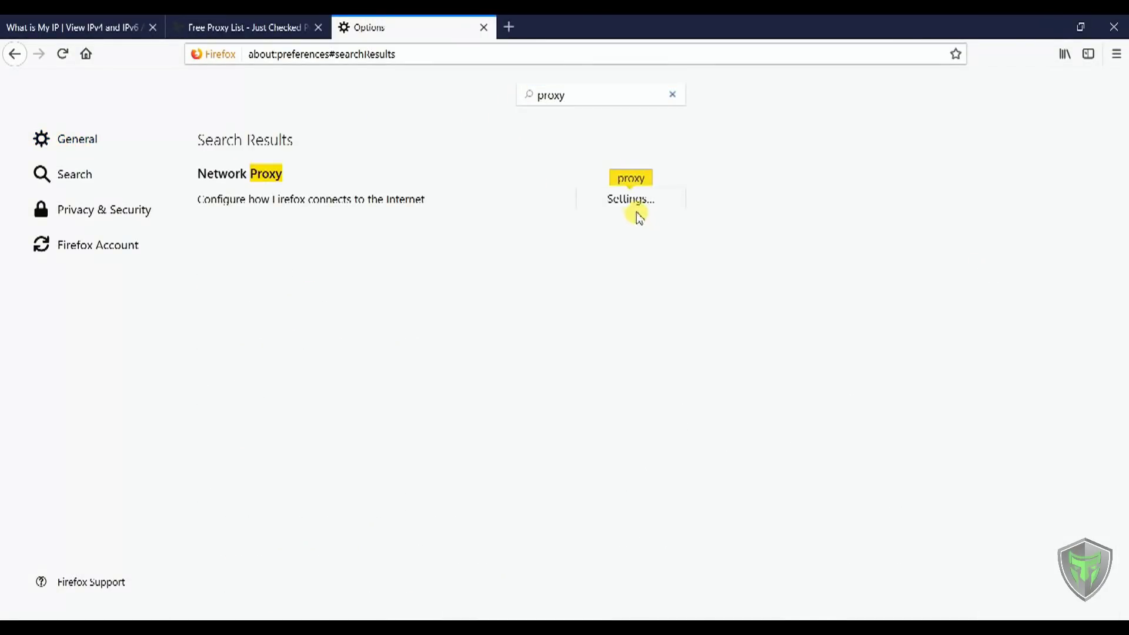
{"action": "left_click", "coordinate": [634, 202]}
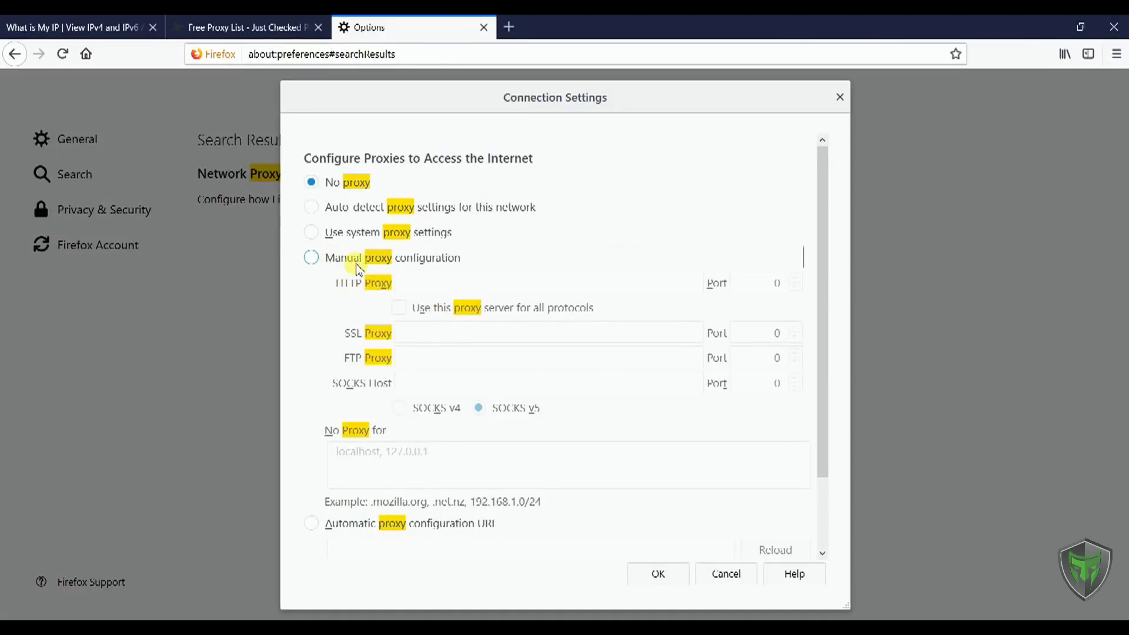
Step: Set manual HTTP proxy 47.52.222.165 on port 80 for all protocols and apply it
{"action": "left_click", "coordinate": [320, 259]}
{"action": "left_click", "coordinate": [426, 282]}
{"action": "key", "text": "ctrl+v"}
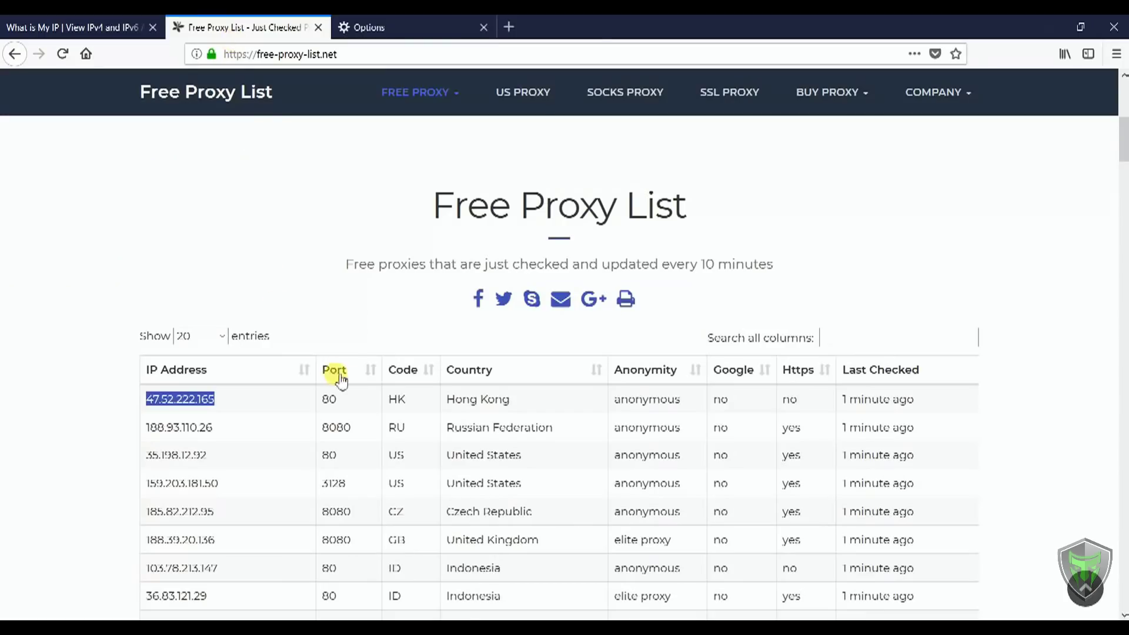
{"action": "double_click", "coordinate": [329, 399]}
{"action": "key", "text": "ctrl+c"}
{"action": "left_click", "coordinate": [356, 27]}
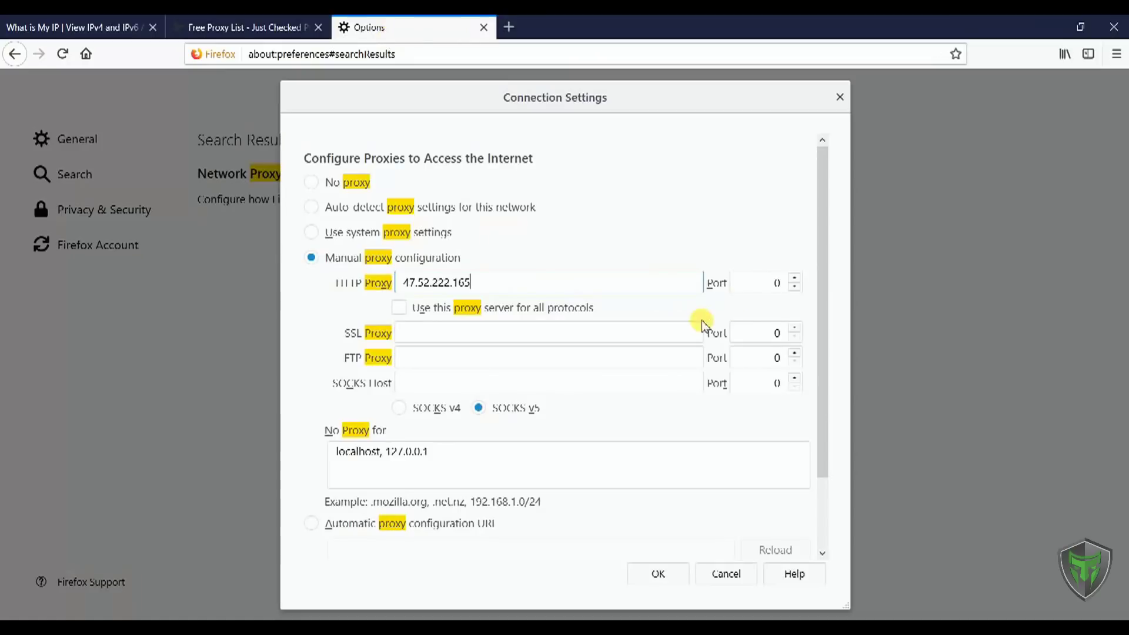
{"action": "double_click", "coordinate": [770, 282]}
{"action": "key", "text": "ctrl+v"}
{"action": "left_click", "coordinate": [464, 307]}
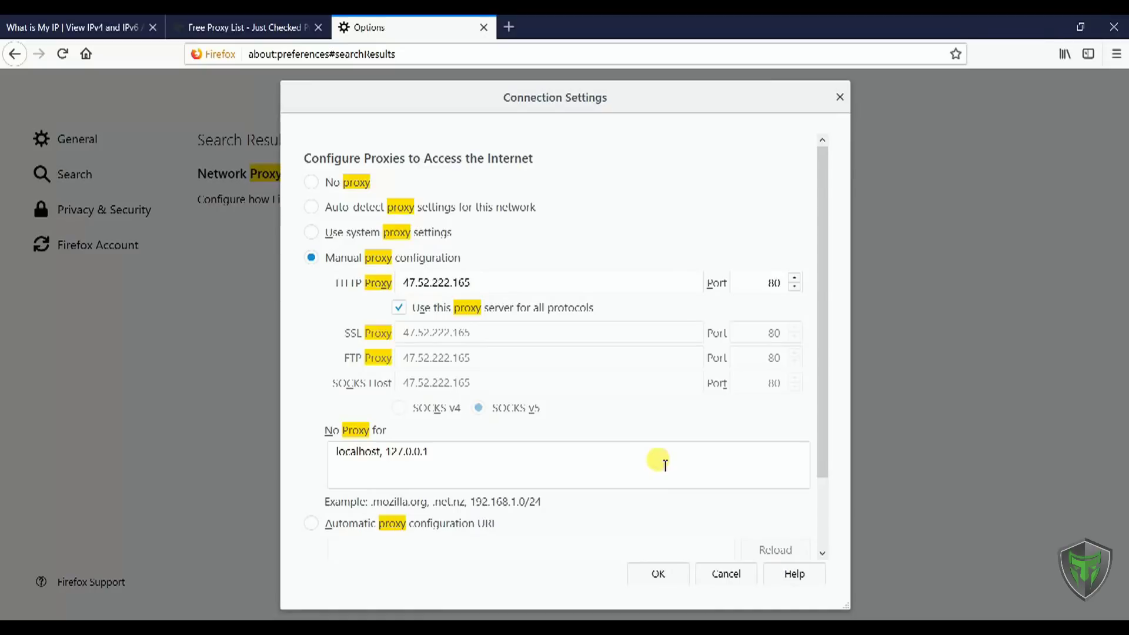
{"action": "left_click", "coordinate": [671, 571]}
Step: Close Options, reload whatismyip.host, and compare its IPv4 47.52.222.165 with the proxy list entry
{"action": "left_click", "coordinate": [483, 27]}
{"action": "key", "text": "F5"}
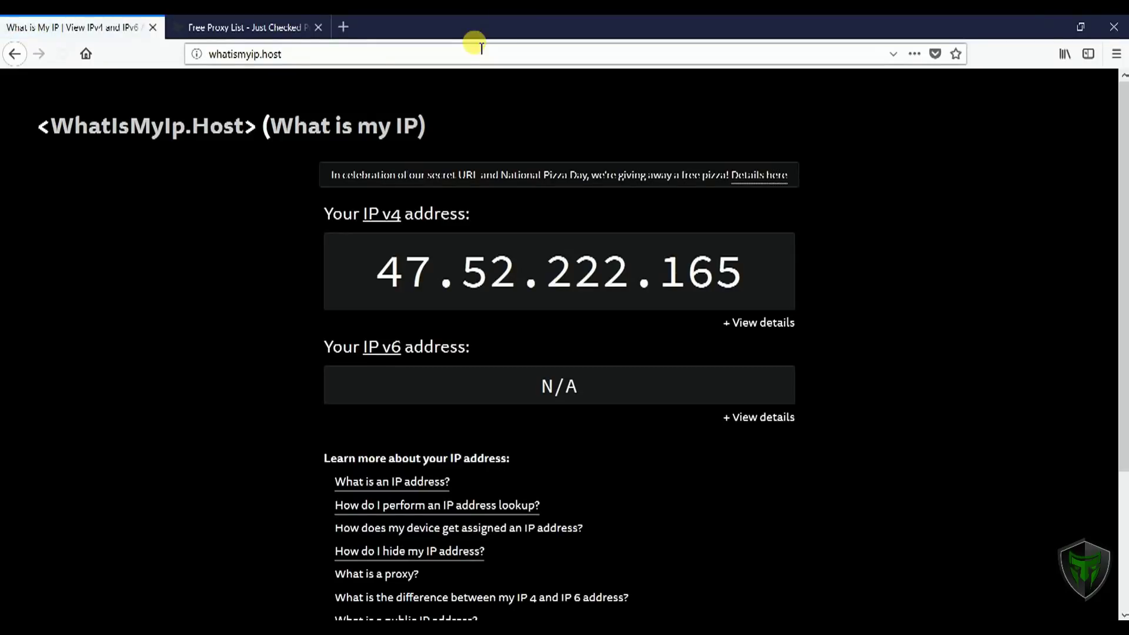
{"action": "left_click_drag", "start_coordinate": [392, 279], "coordinate": [748, 276]}
{"action": "left_click", "coordinate": [216, 27]}
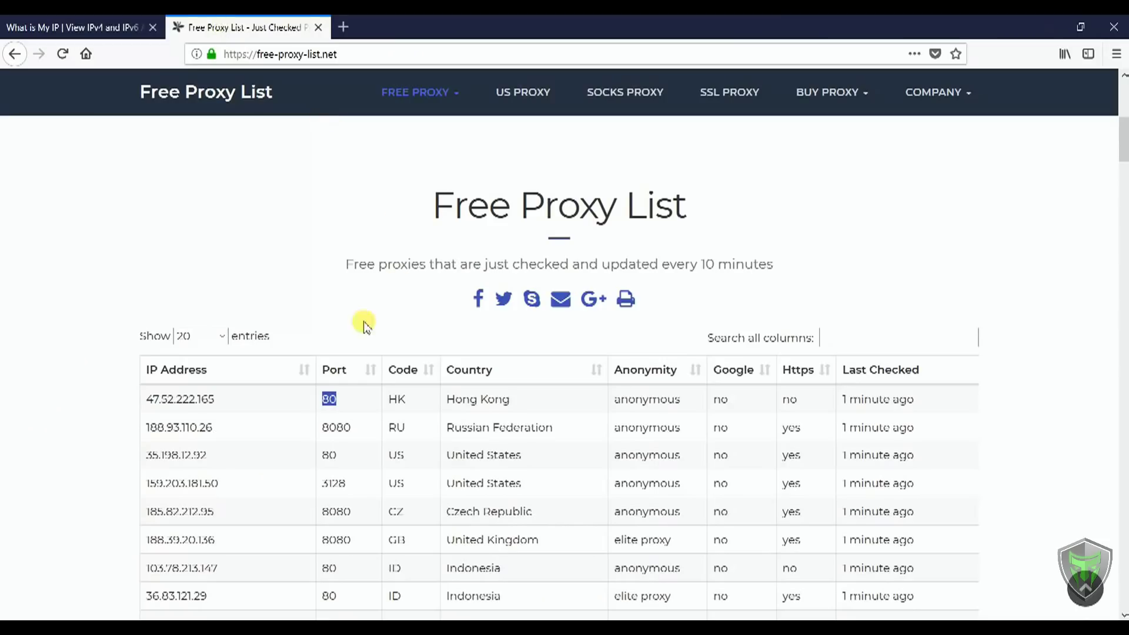
{"action": "left_click_drag", "start_coordinate": [144, 398], "coordinate": [222, 398]}
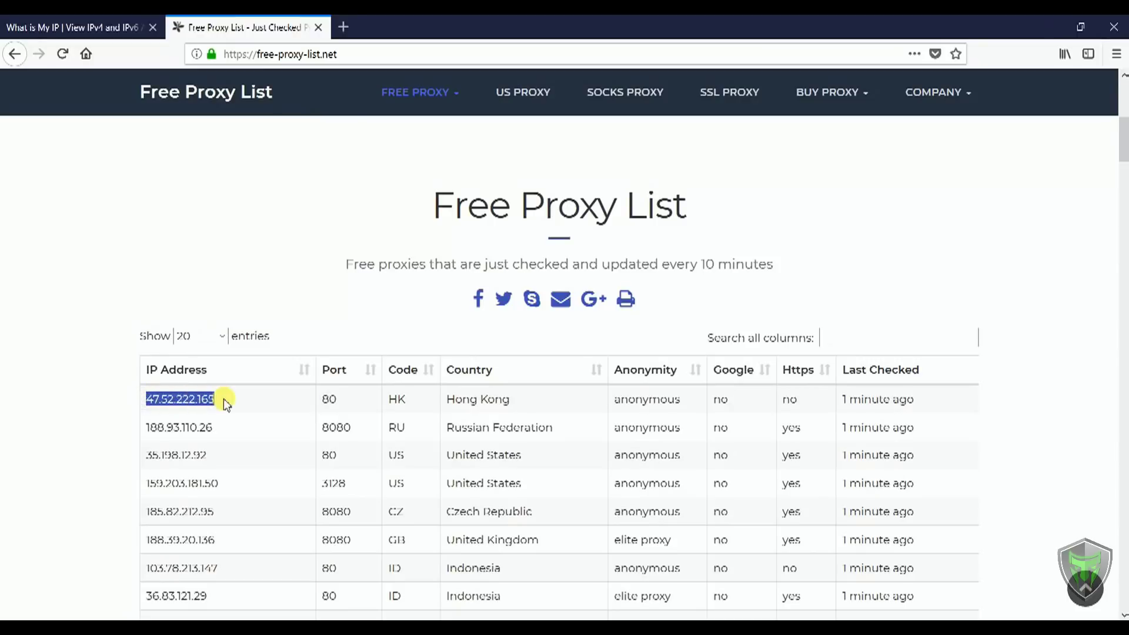
{"action": "left_click", "coordinate": [109, 27]}
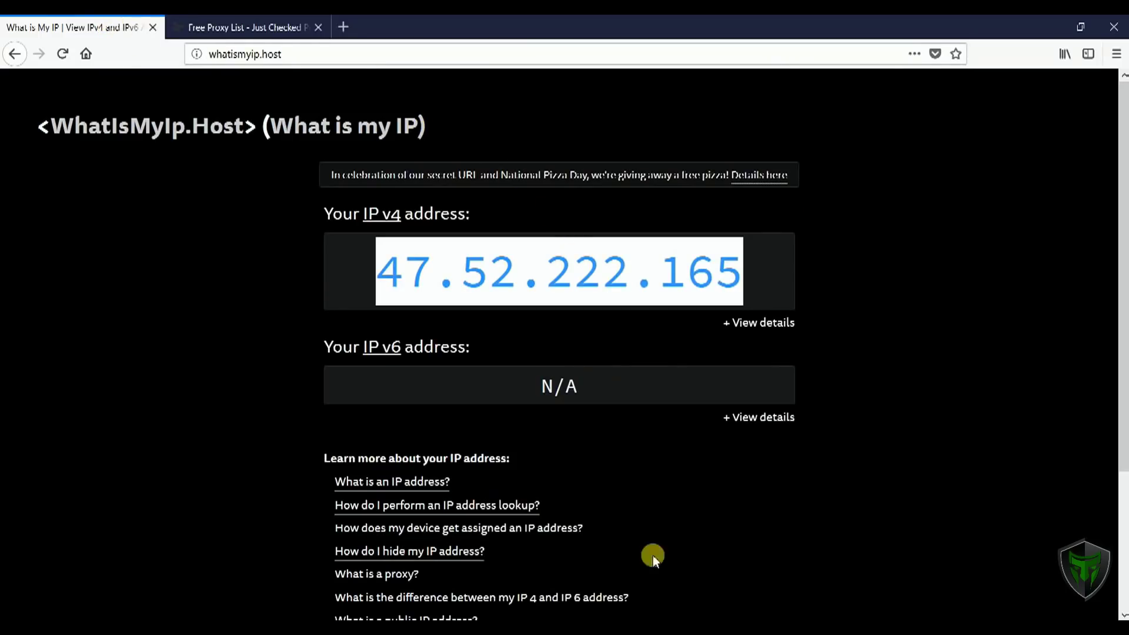